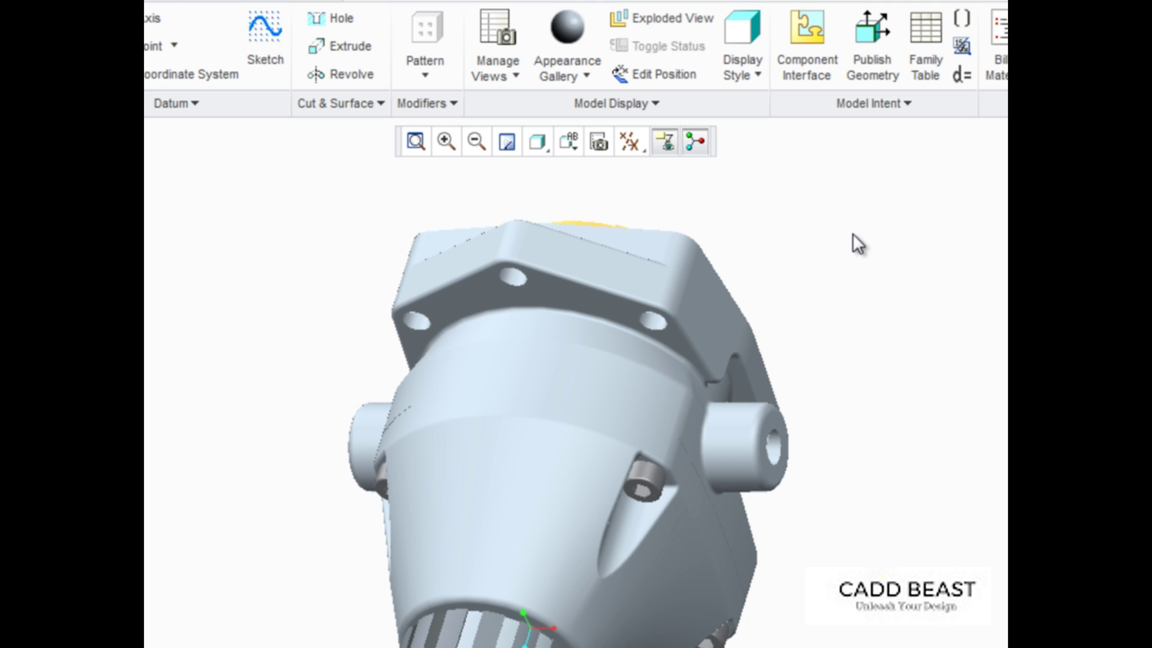
Step: Load the appearance.dmt library into the Appearances Manager, overriding all existing appearances
left_click(582, 77)
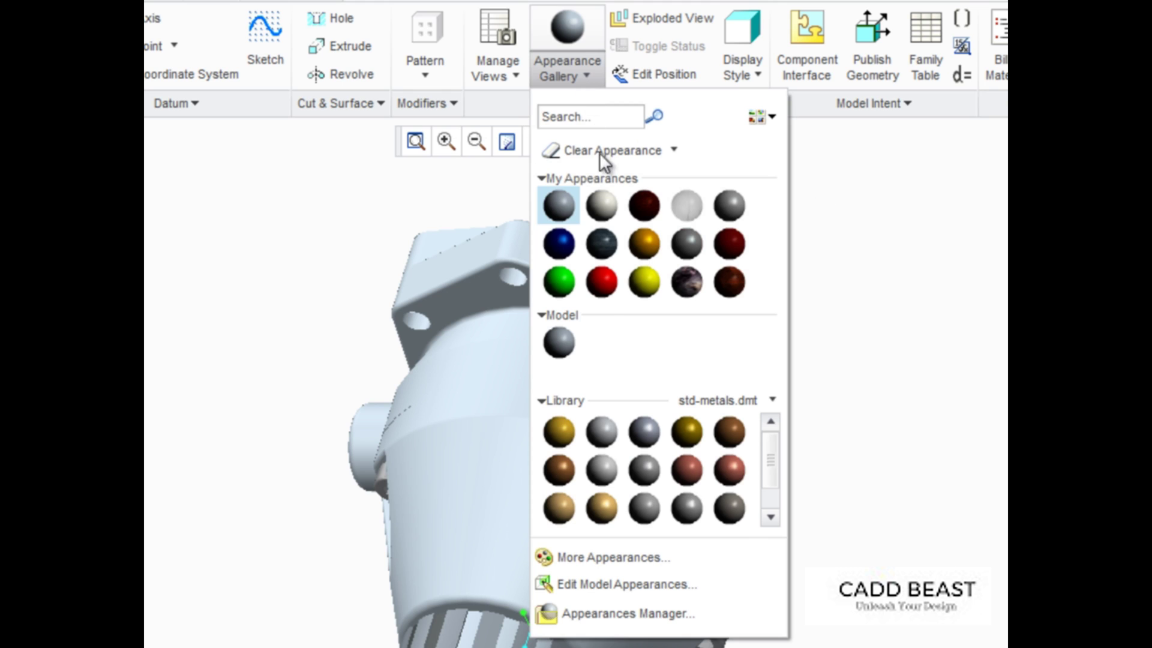
left_click(658, 613)
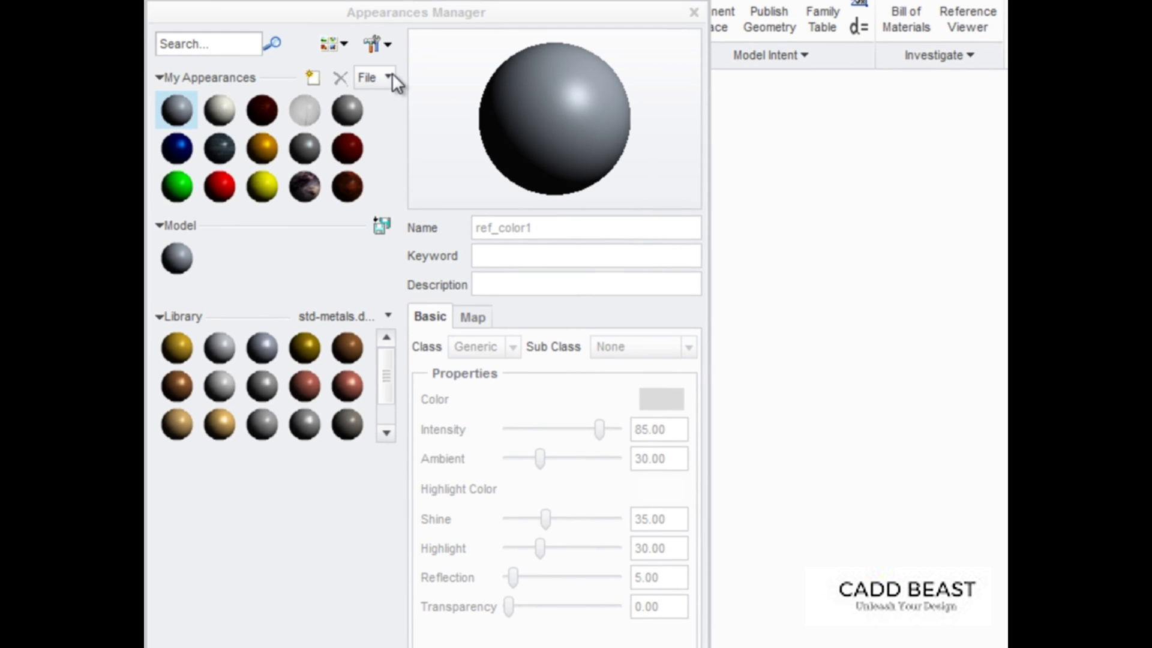
left_click(391, 74)
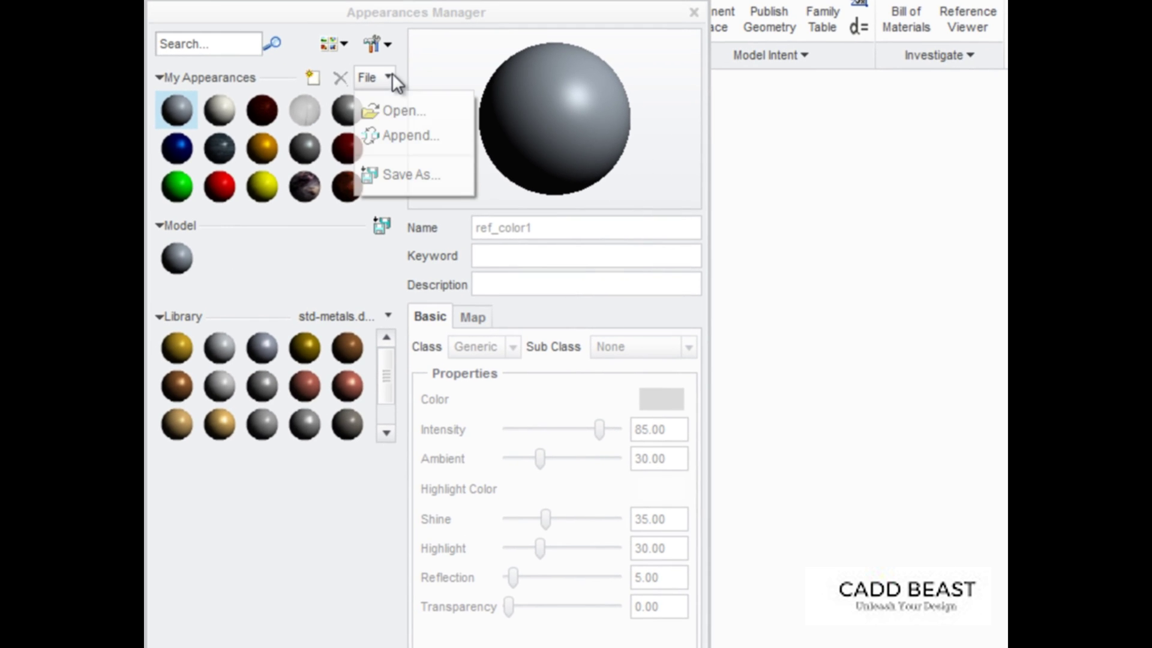
left_click(390, 109)
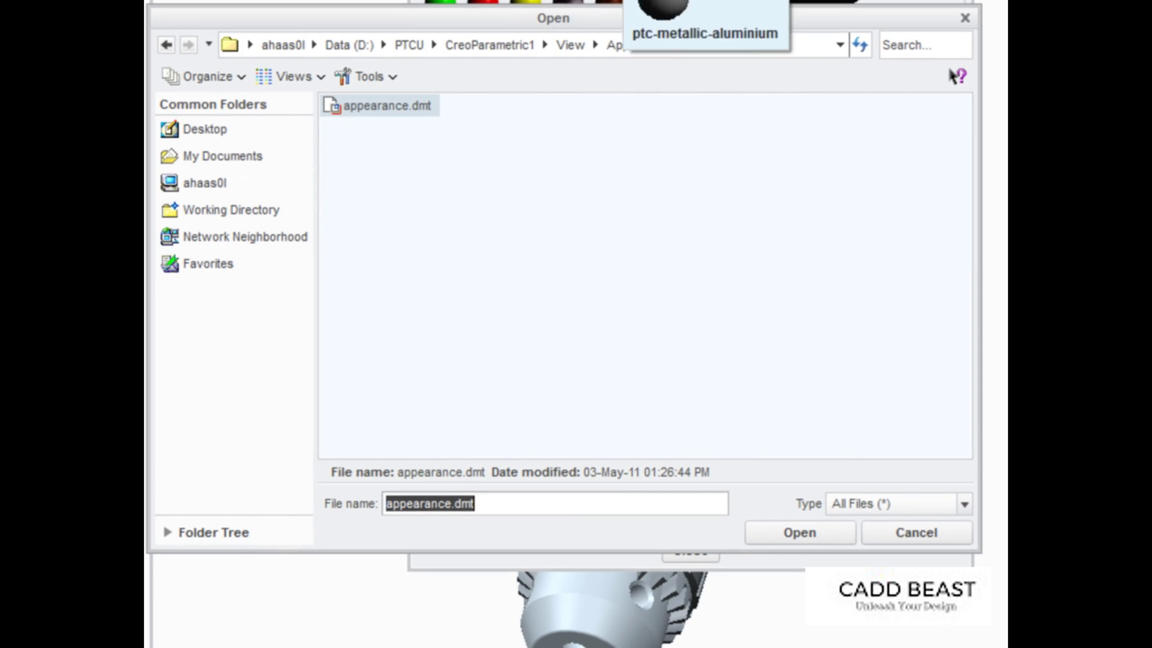
double_click(353, 109)
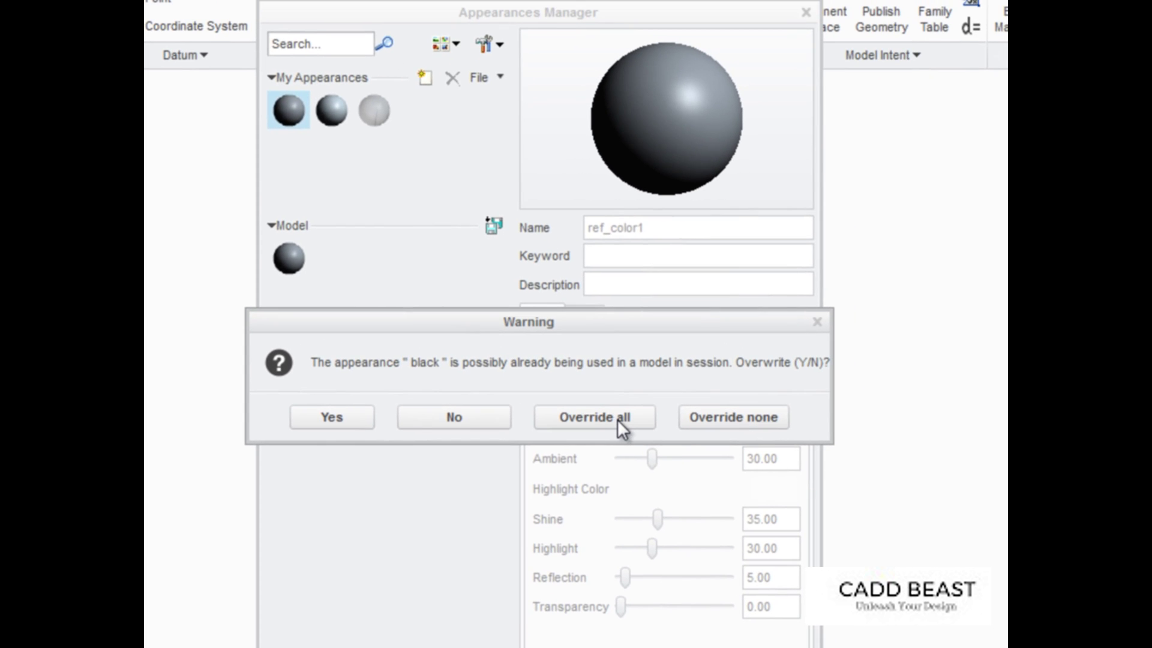
left_click(617, 419)
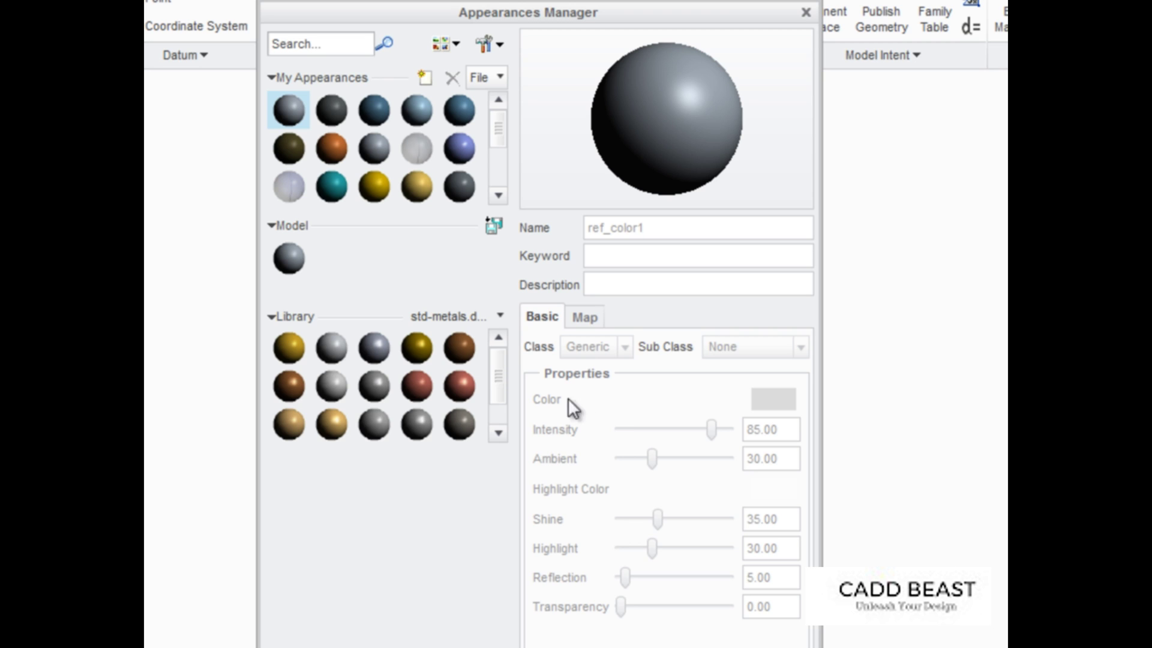
Step: Close the Appearances Manager and adjust which housing parts are selected
key("Escape")
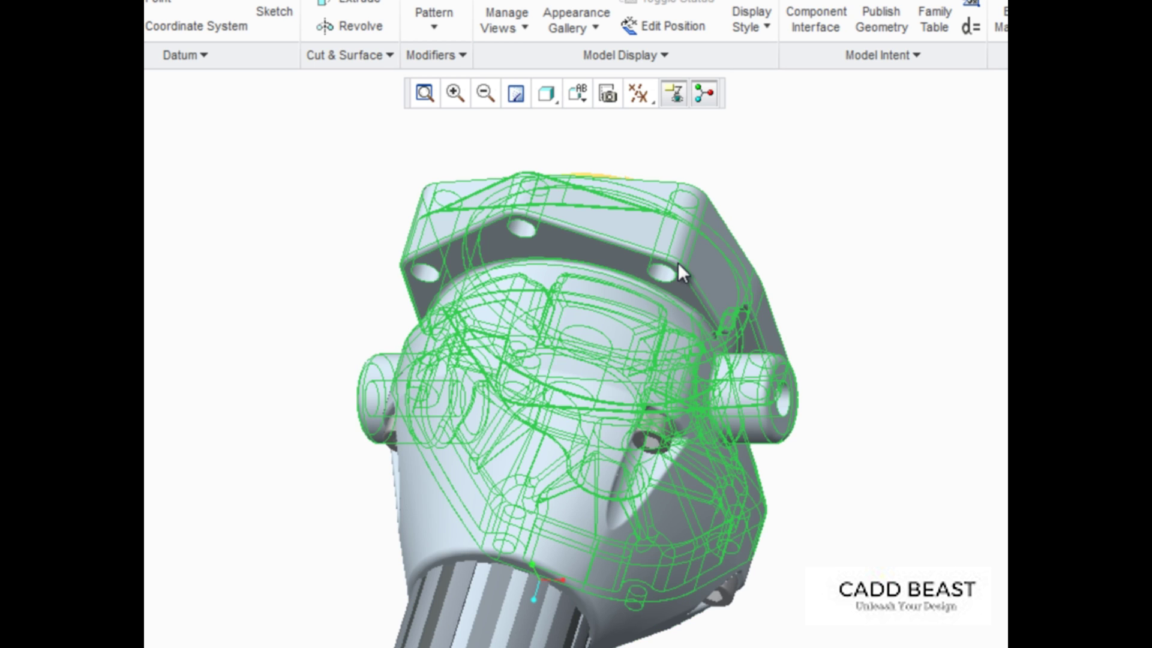
left_click(418, 519, "ctrl")
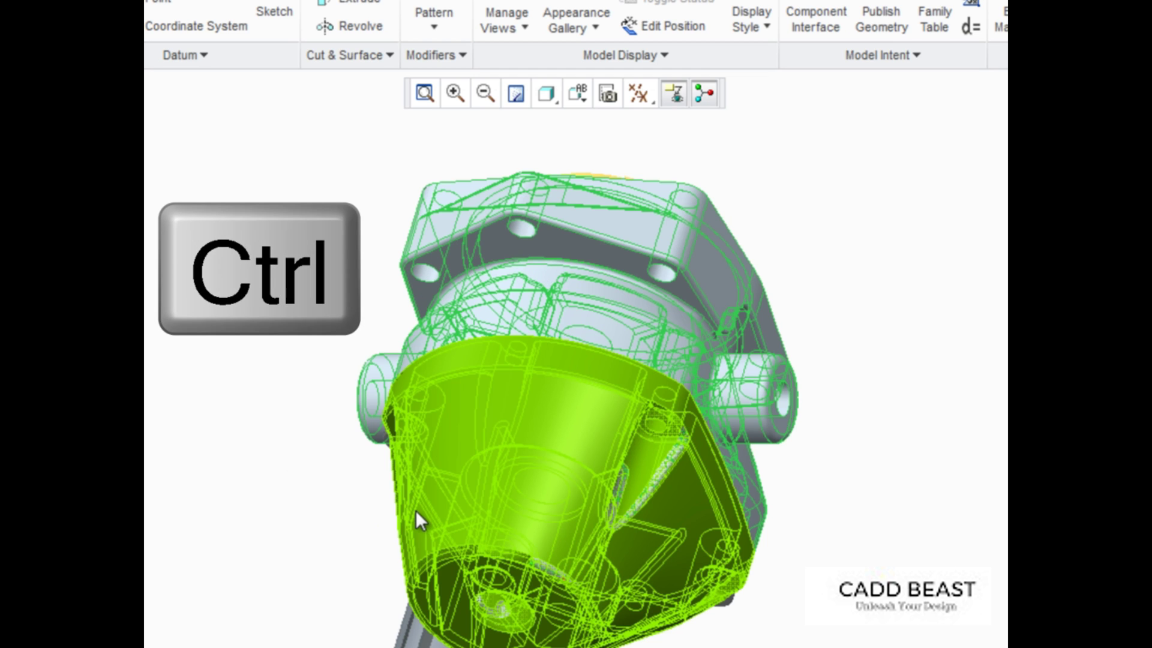
left_click(415, 510, "ctrl")
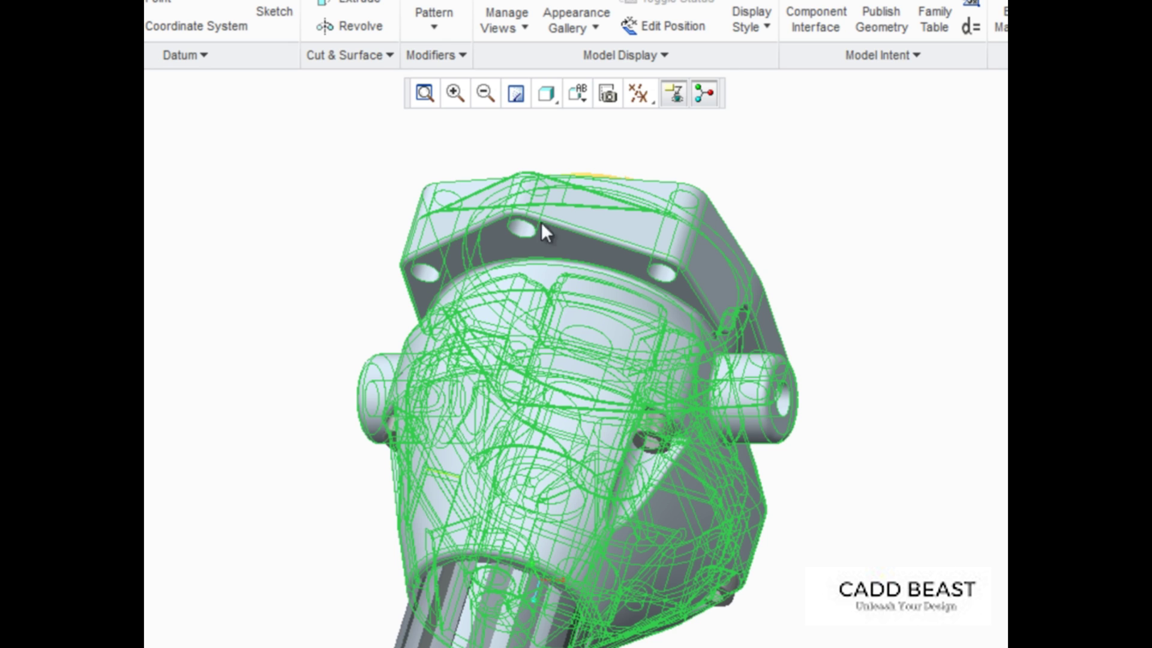
Step: In the Appearance Gallery, switch the library to std-plastics.dmt, then back to std-metals.dmt
left_click(587, 29)
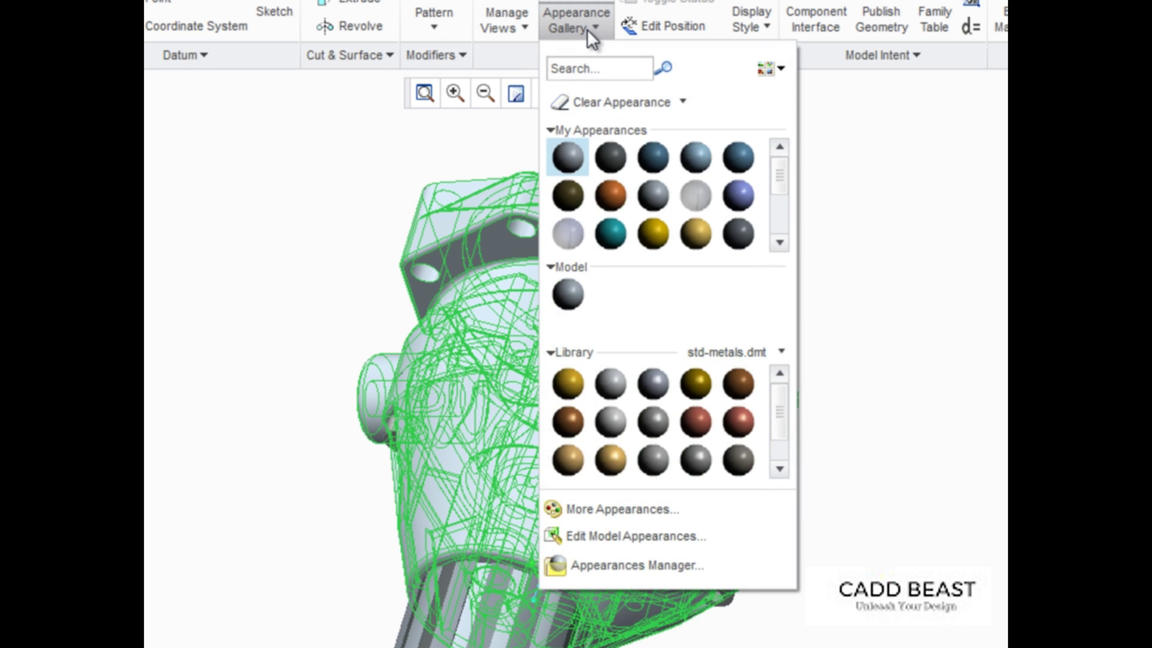
left_click(765, 355)
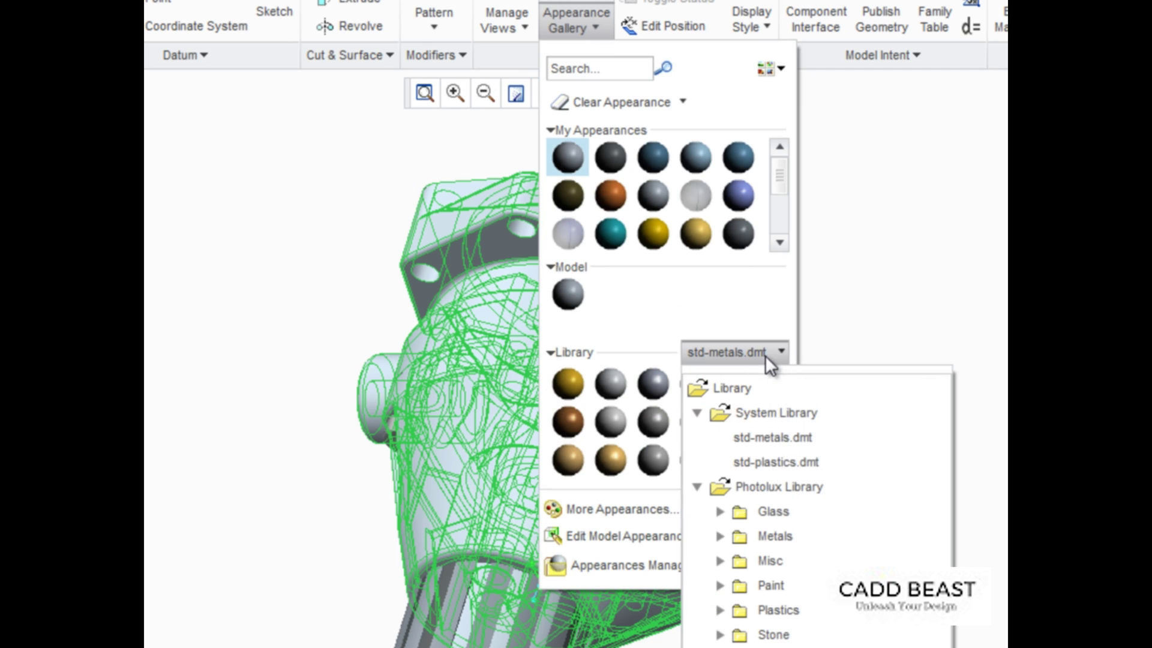
left_click(775, 460)
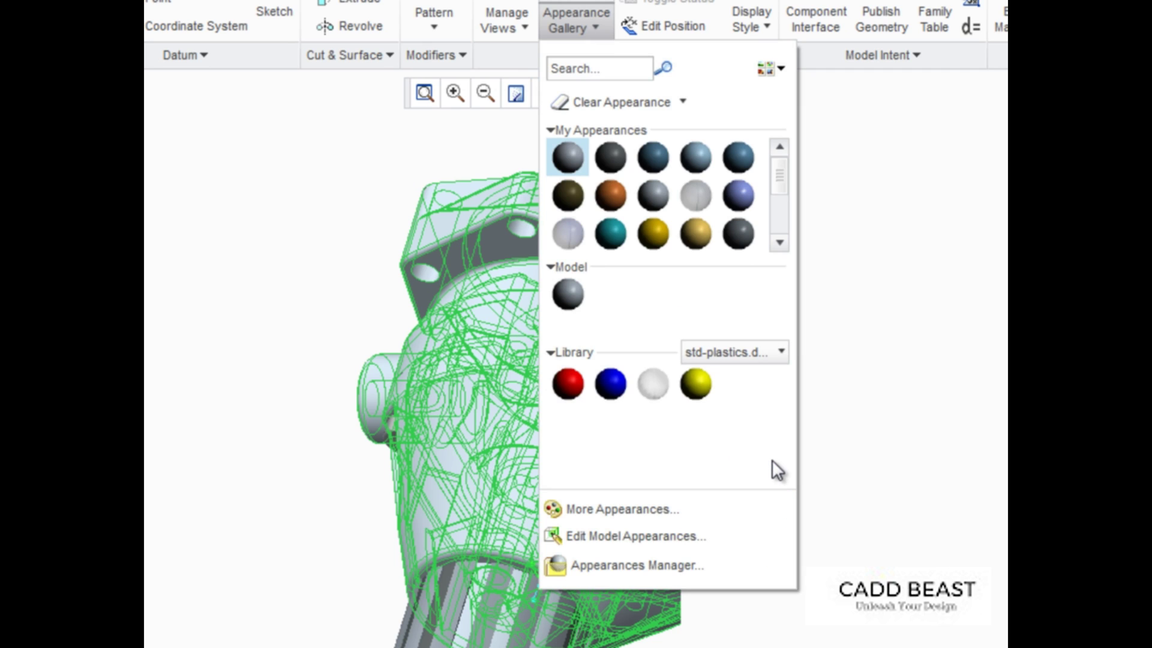
left_click(782, 350)
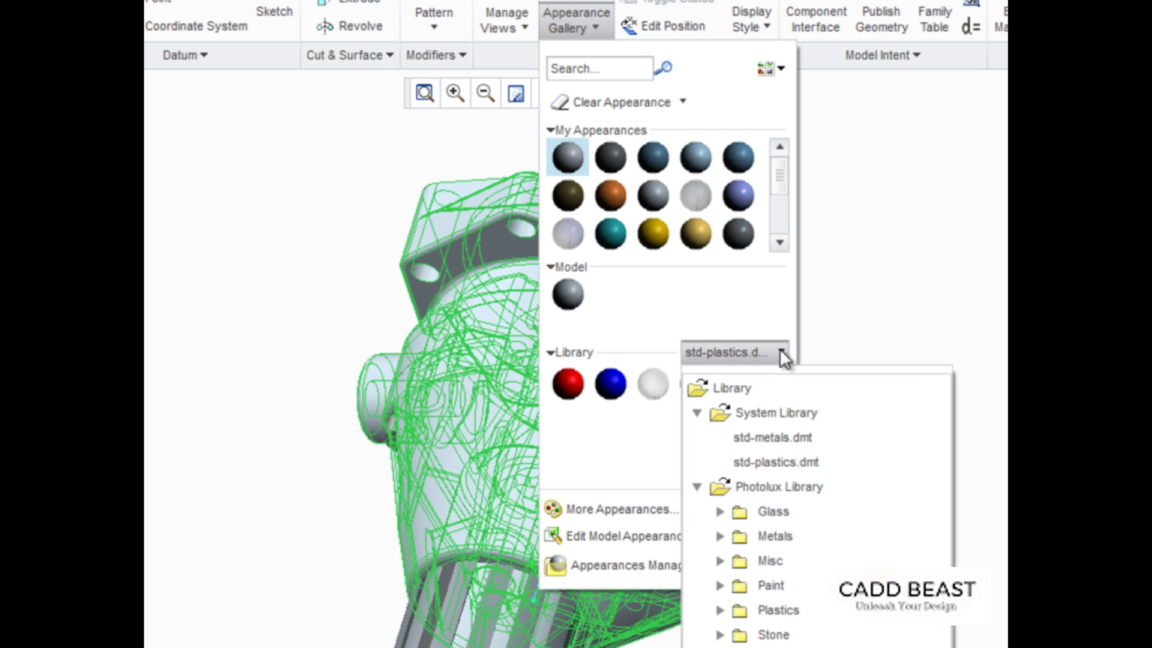
left_click(760, 437)
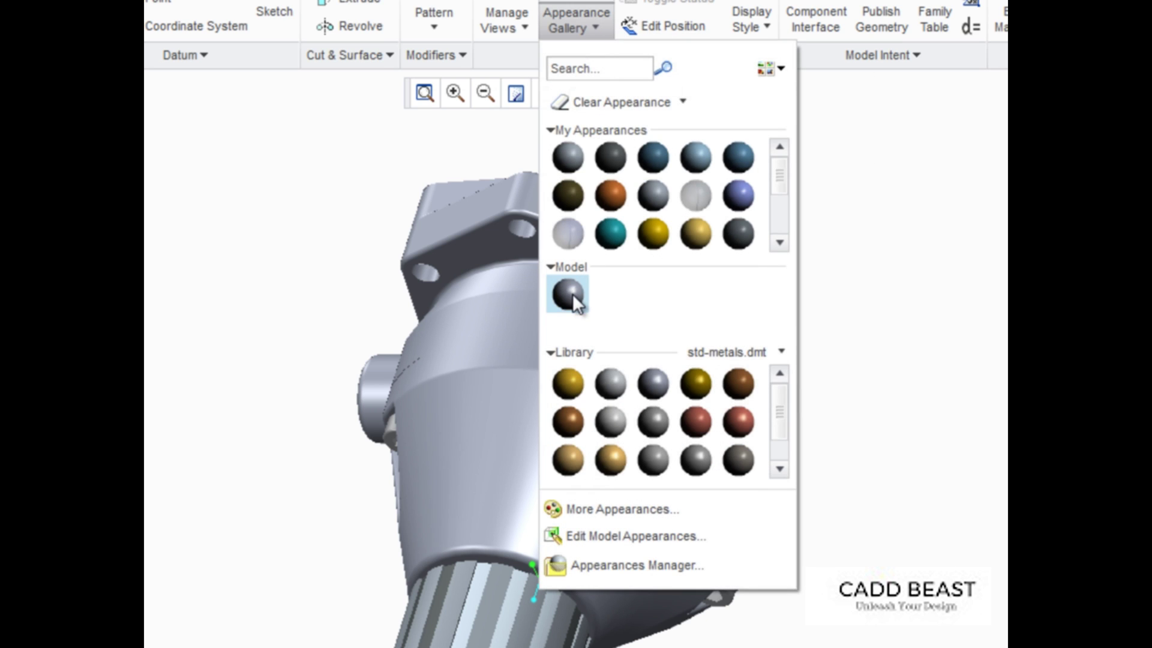
Step: Create Transparent_Aluminum from the polished aluminum appearance with transparency set to 73
mouse_move(572, 294)
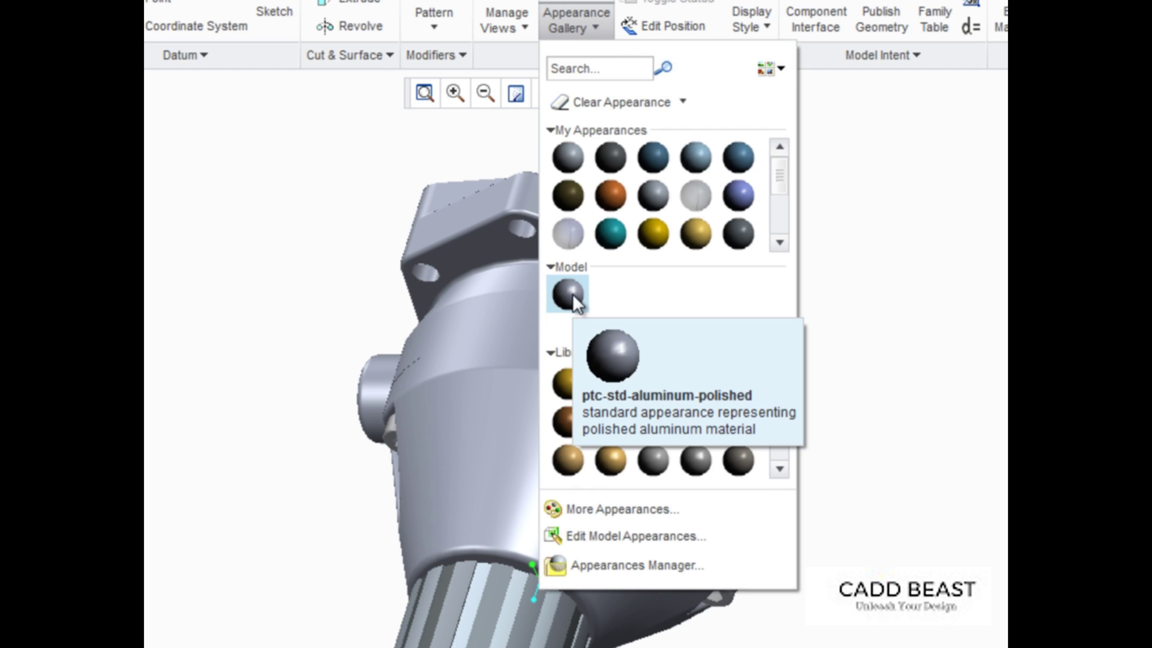
right_click(572, 293)
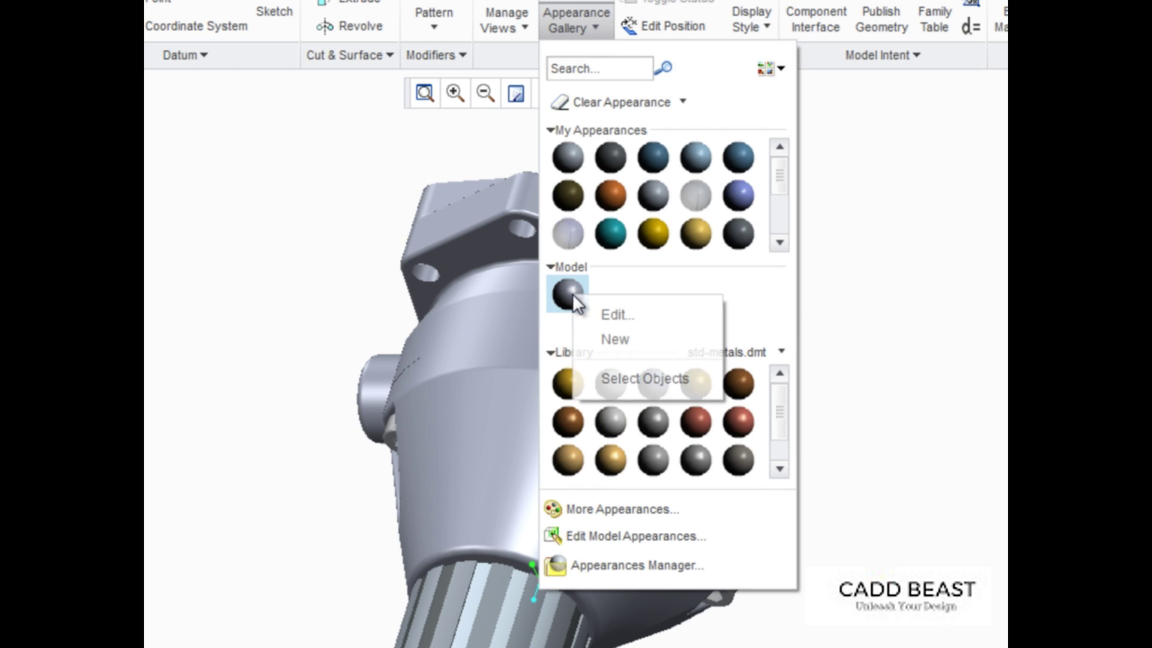
left_click(615, 339)
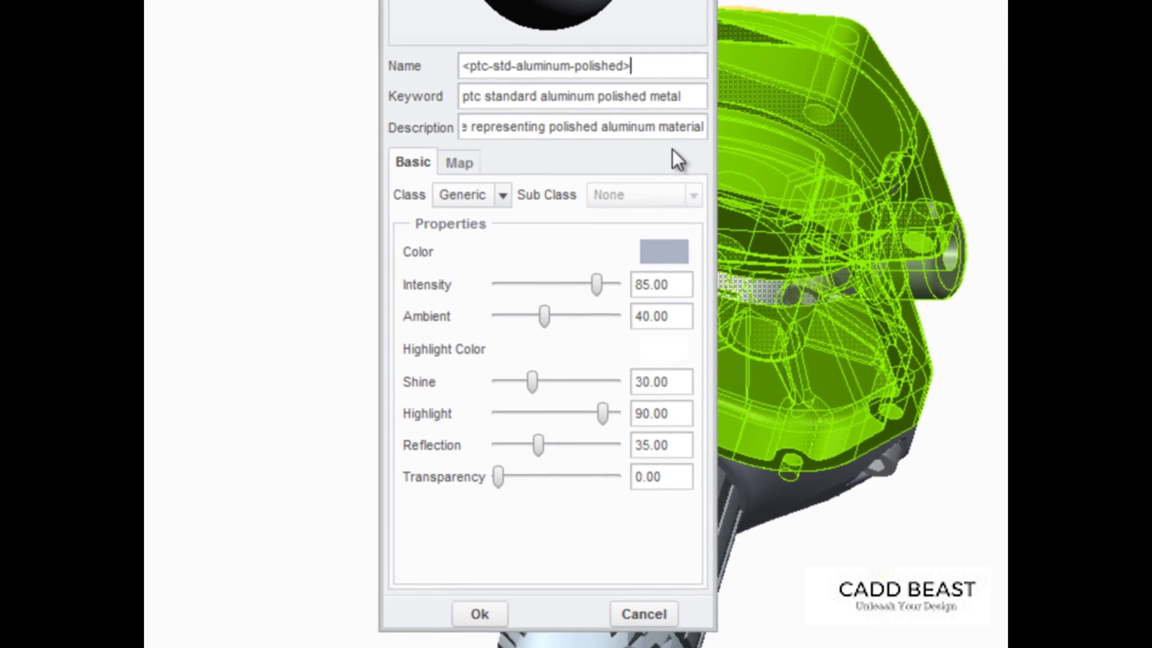
left_click_drag(504, 209, 426, 211)
left_click_drag(572, 40, 481, 38)
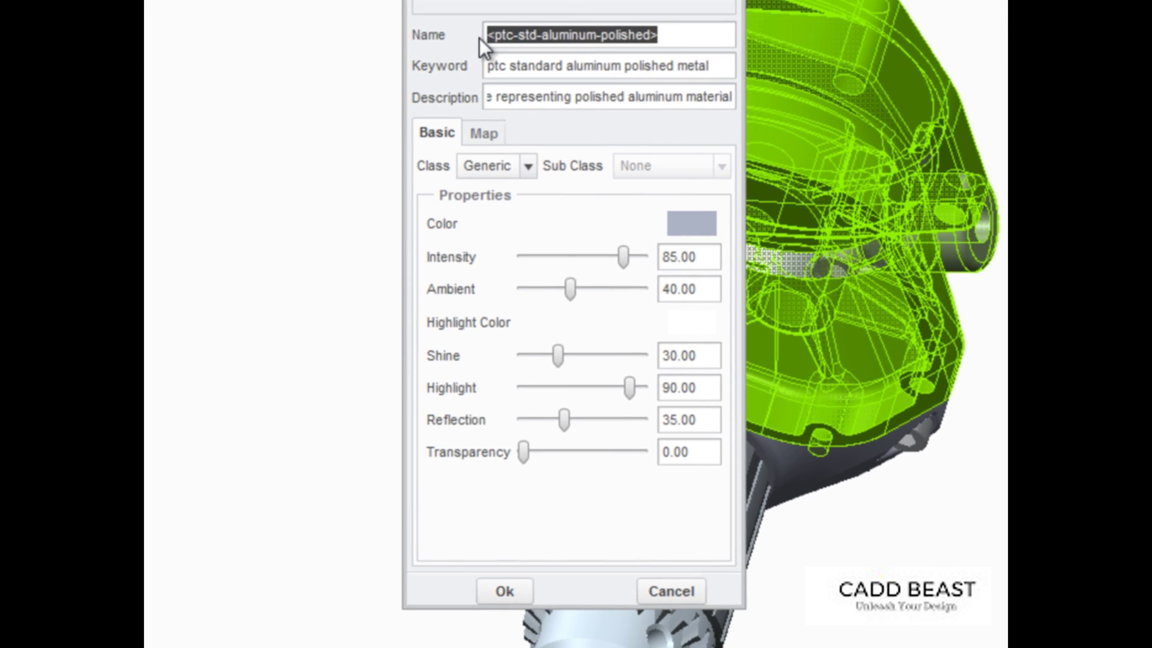
type("Transparent_Aluminum")
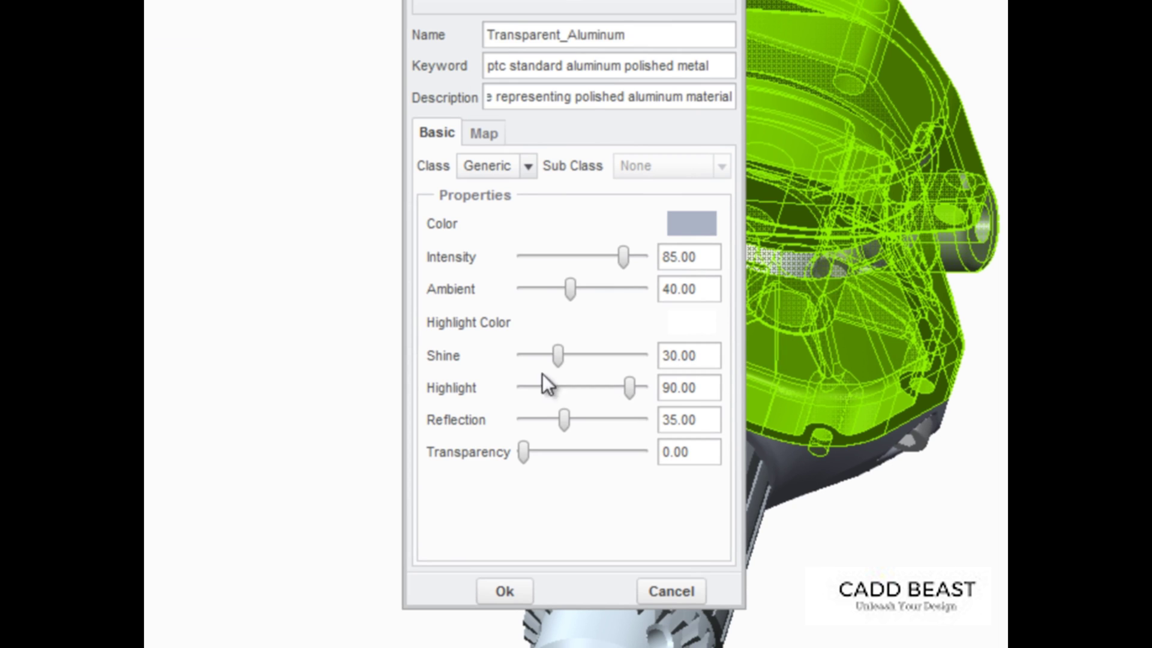
left_click_drag(528, 447, 610, 467)
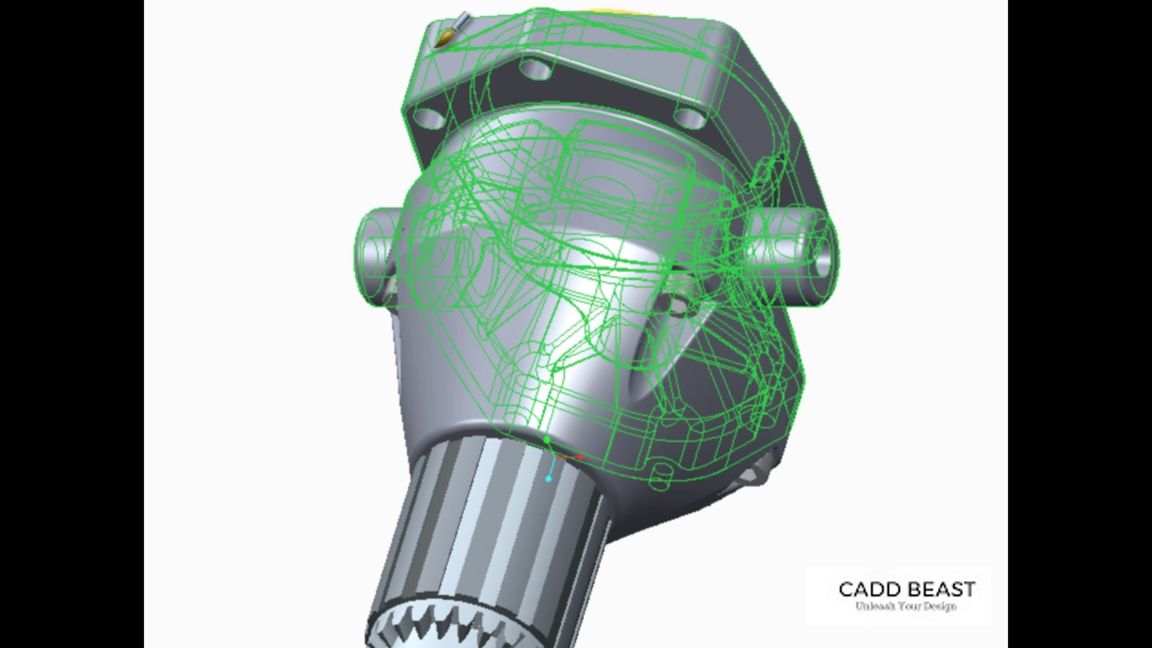
Step: Apply Transparent_Aluminum to the front housing and open CHUCK_5 in its own window
left_click(423, 246)
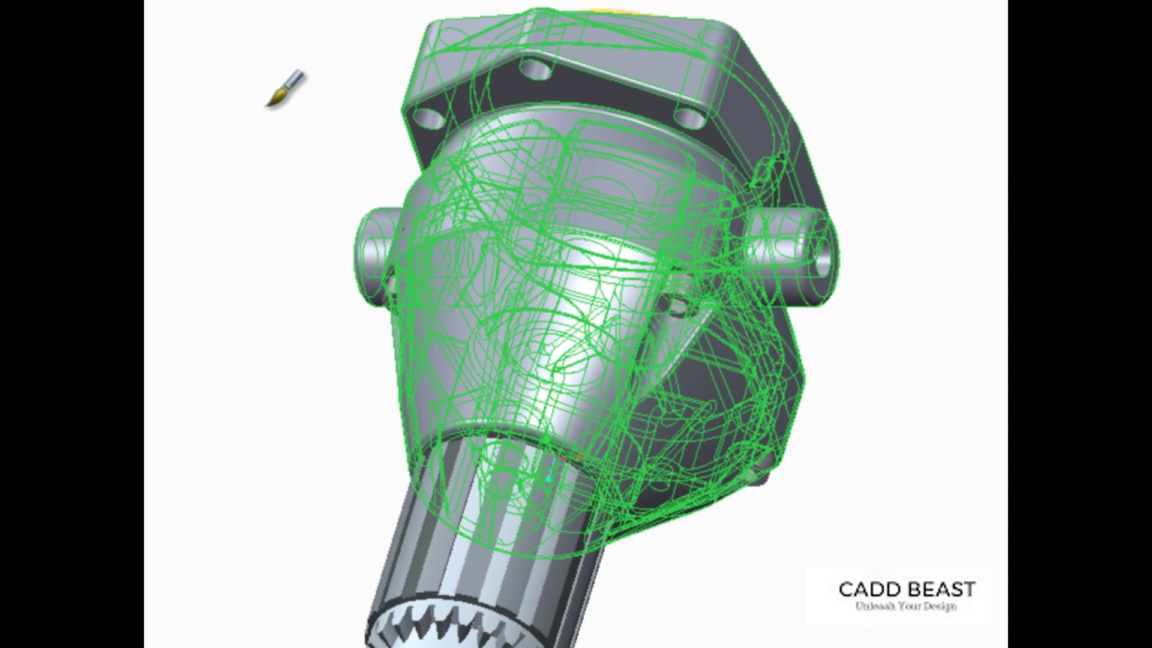
middle_click(295, 184)
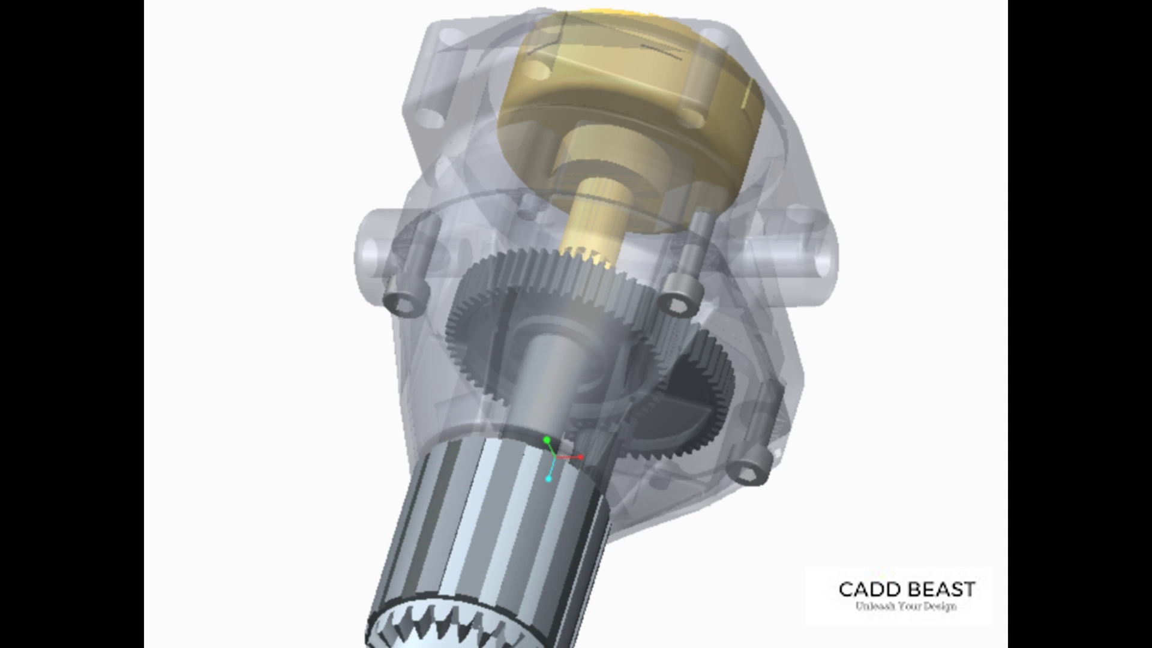
right_click(240, 567)
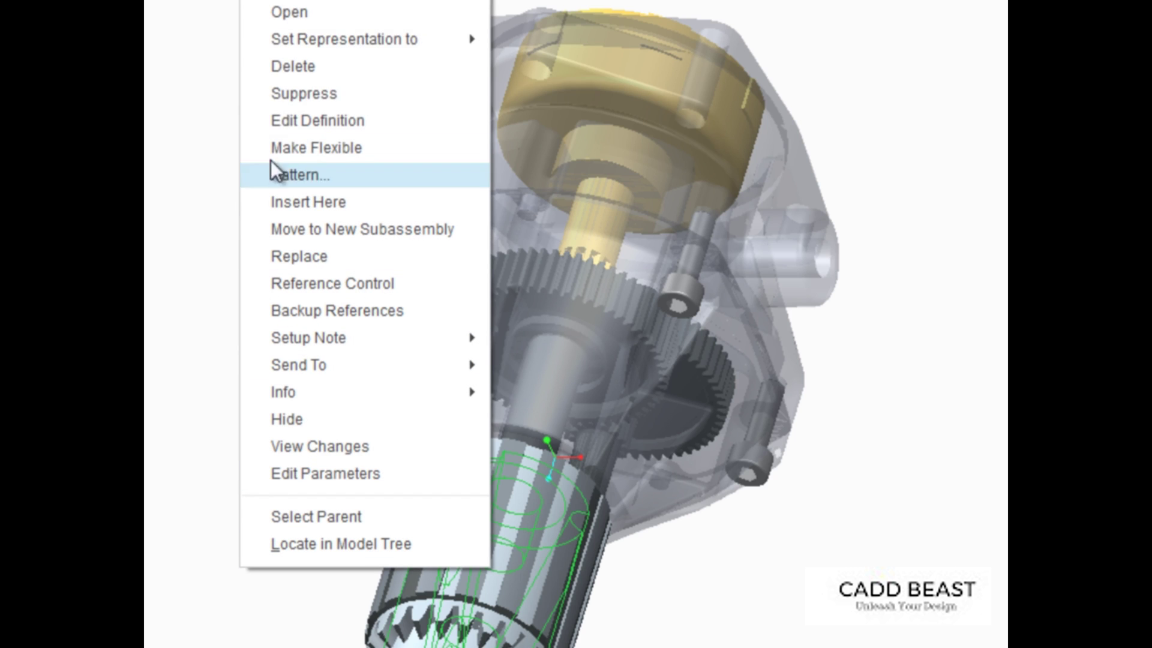
left_click(289, 23)
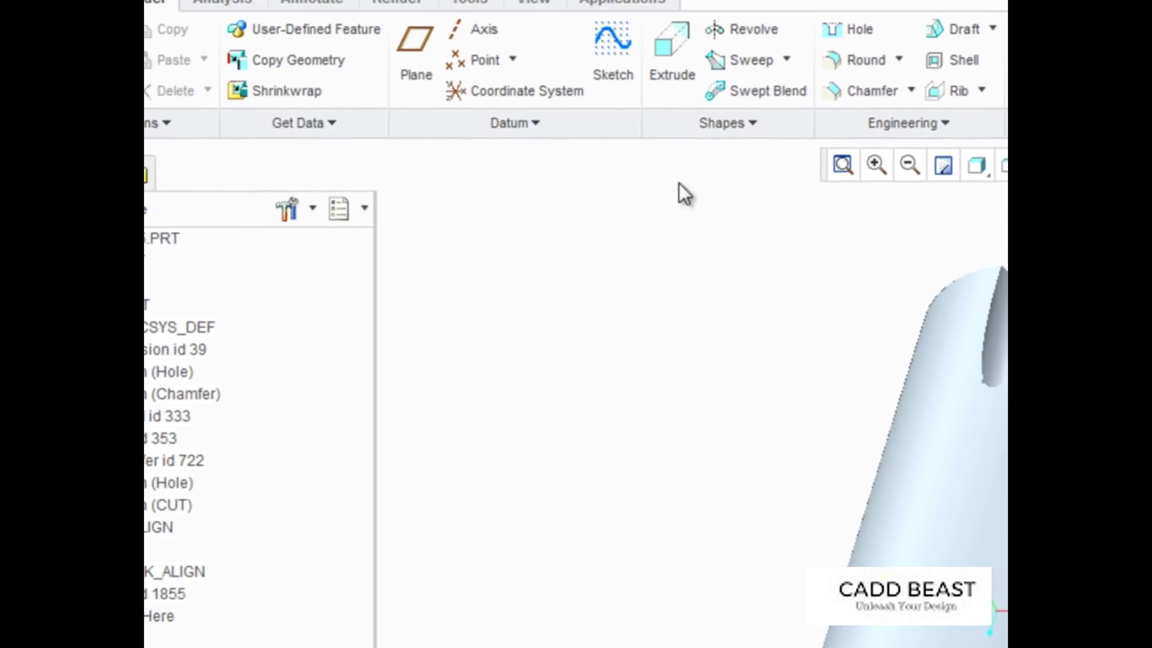
Step: Create a new appearance named MY_COLOR1 from the Appearance Gallery
left_click(644, 60)
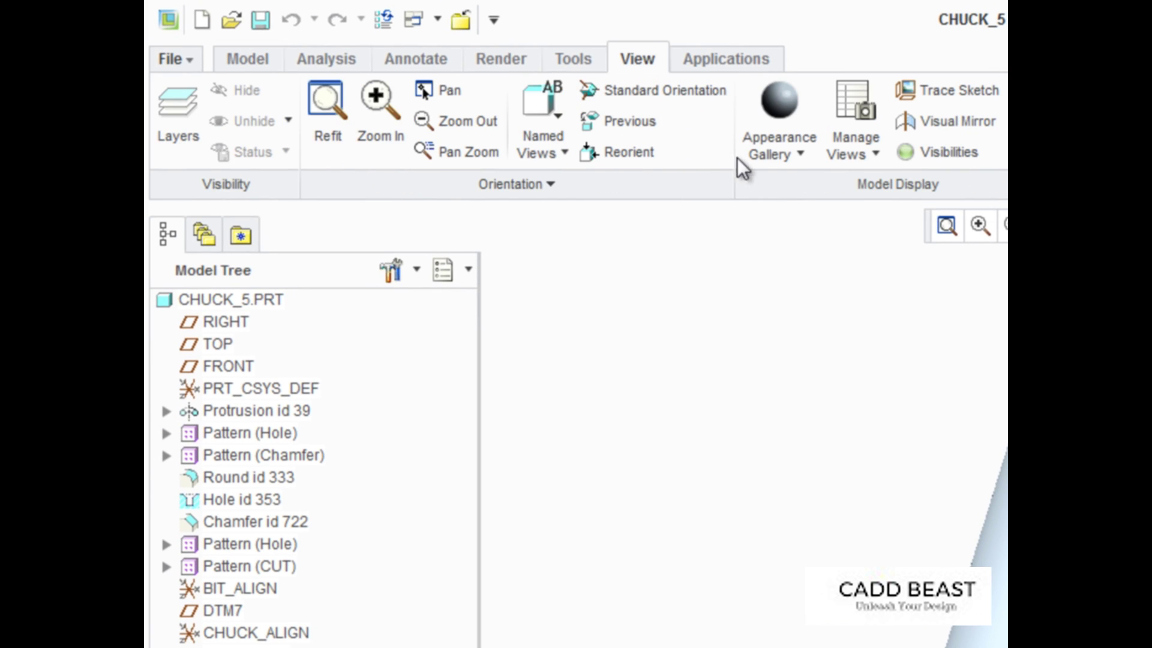
left_click(794, 157)
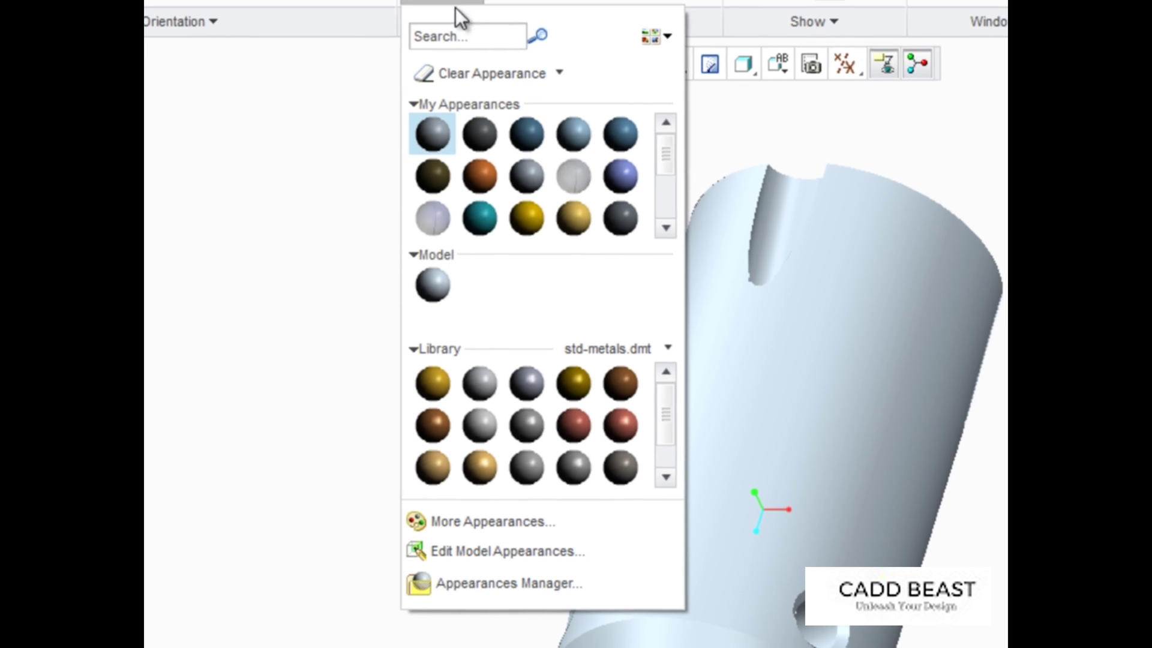
right_click(433, 128)
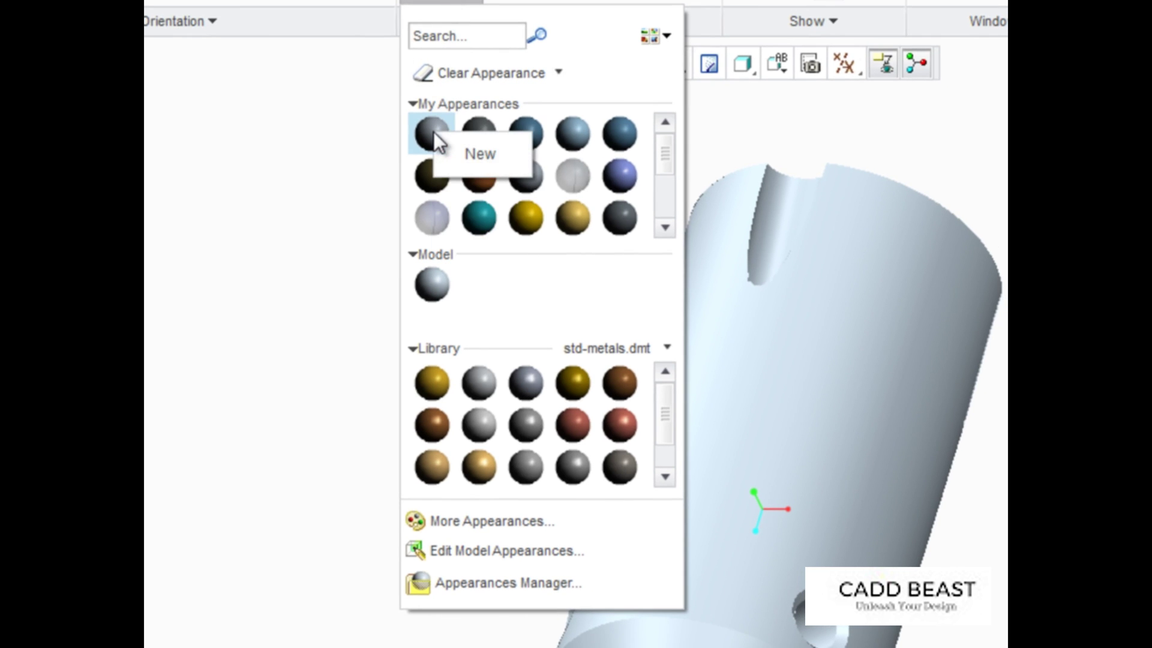
left_click(465, 153)
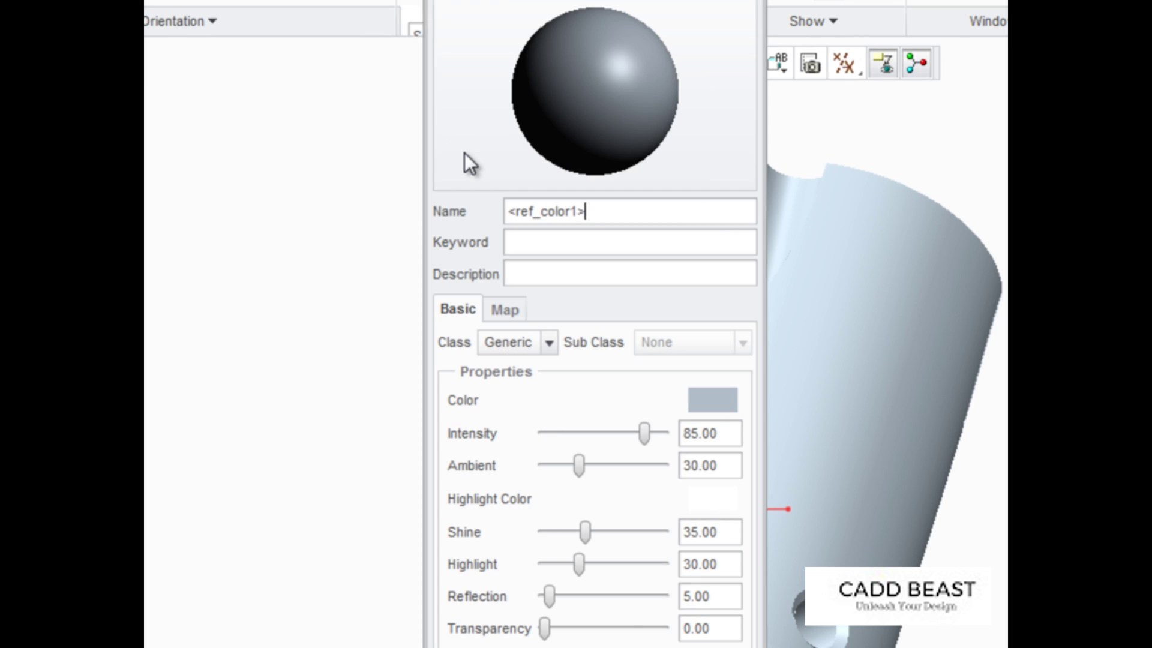
left_click_drag(597, 213, 486, 207)
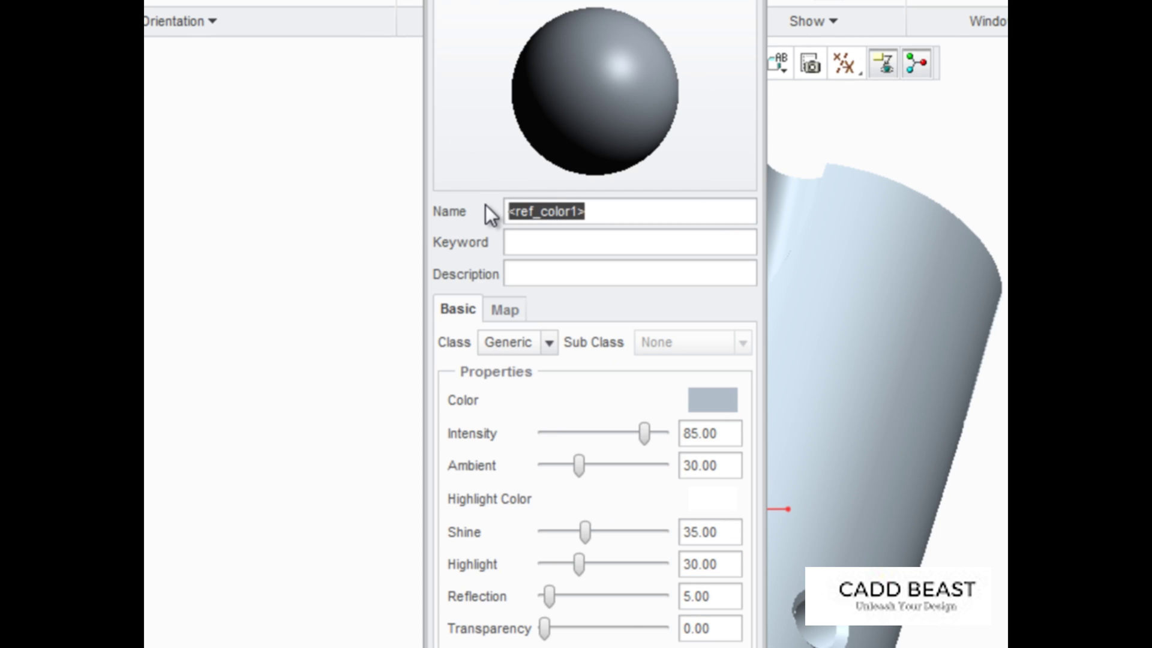
type("MY_COLOR1")
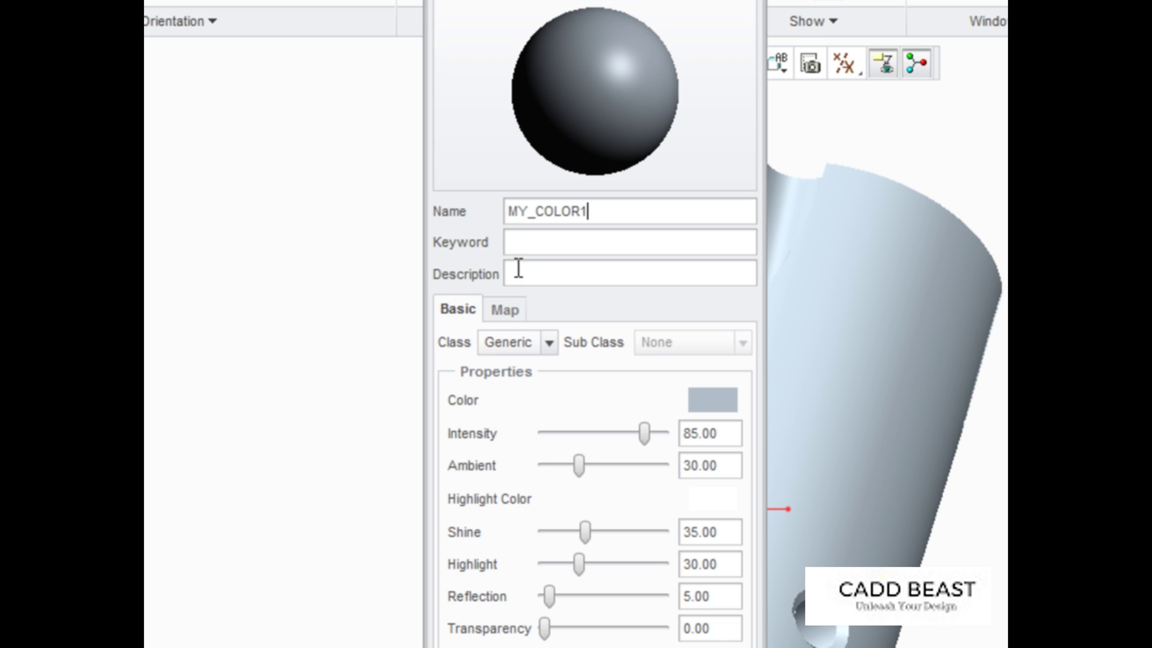
Step: Set the MY_COLOR1 colour to RGB 127, 137, 145
left_click(705, 402)
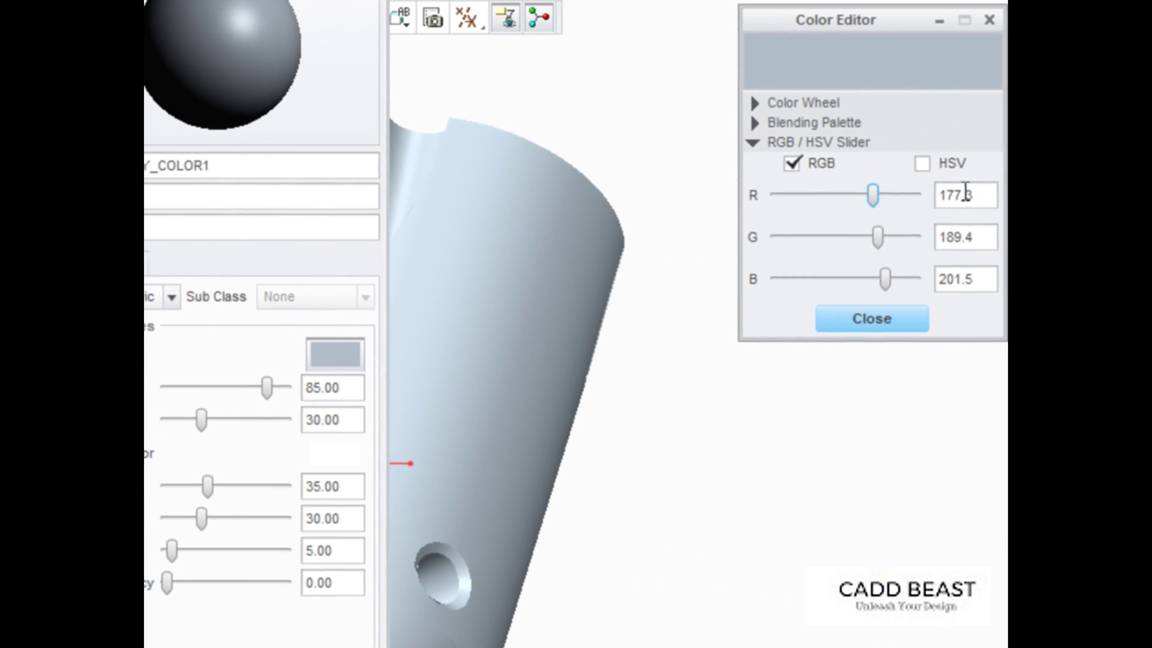
double_click(965, 195)
type("127")
double_click(971, 236)
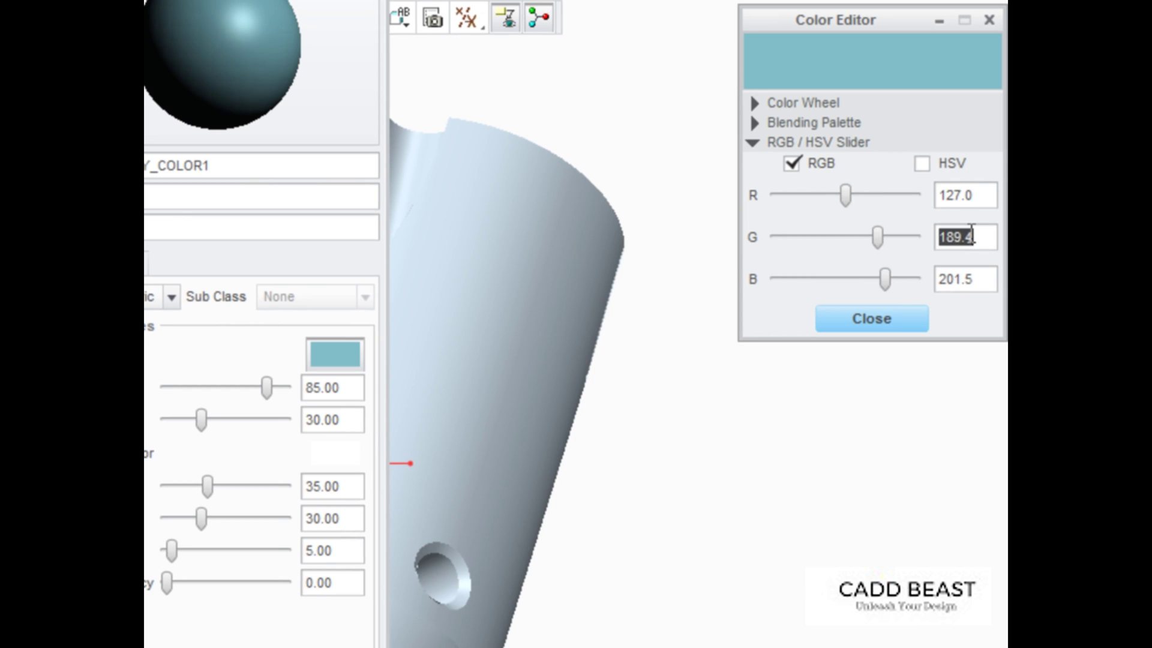
type("137")
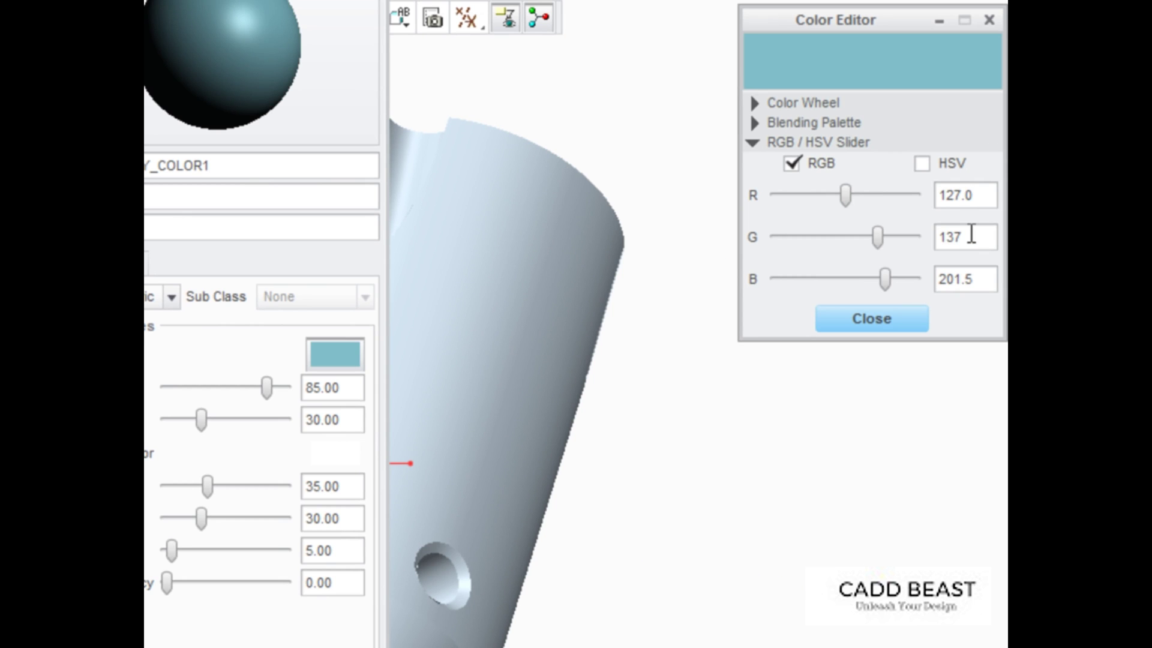
double_click(974, 279)
type("145")
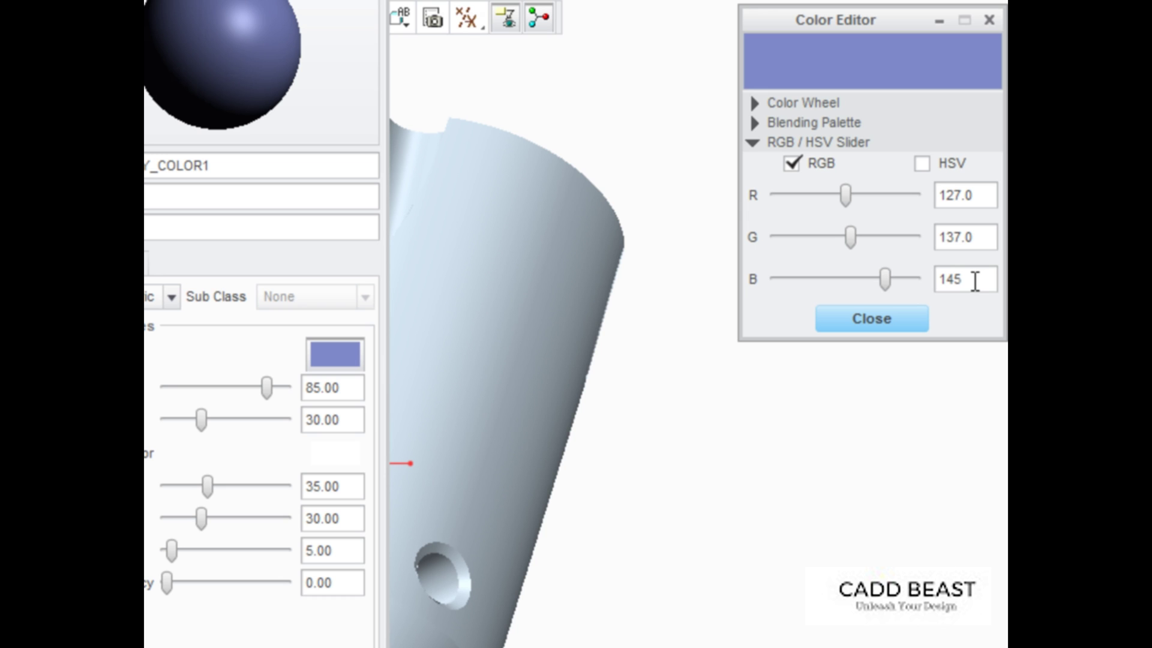
left_click(897, 322)
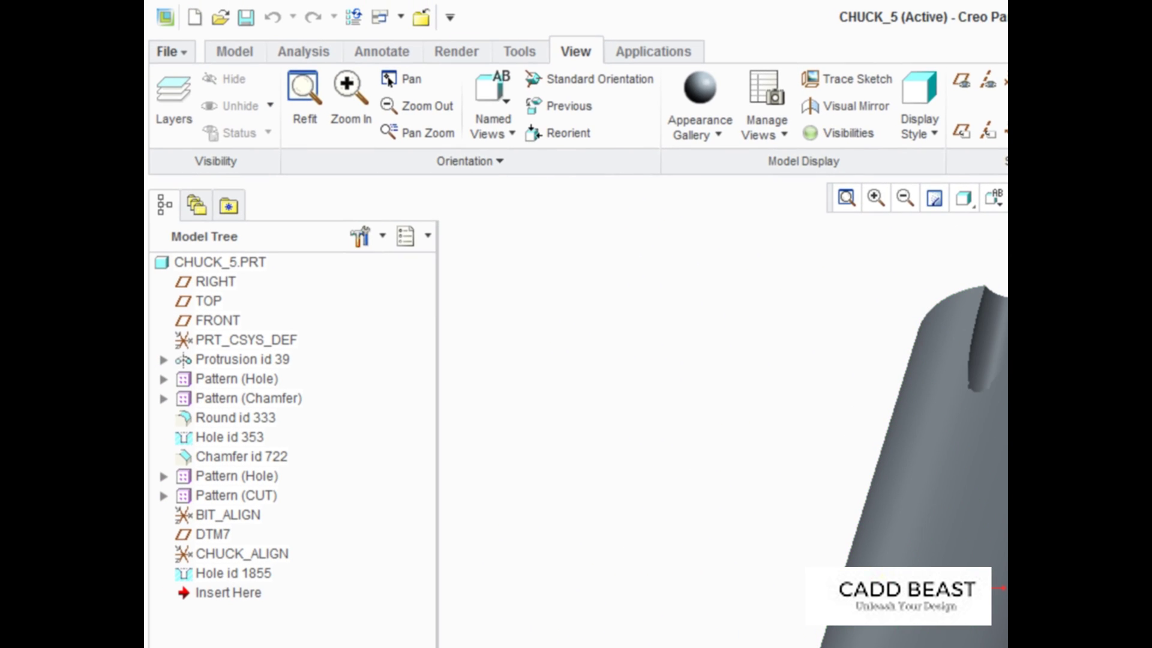
Step: Close the CHUCK_5 window and pick the black appearance from the gallery
left_click(419, 18)
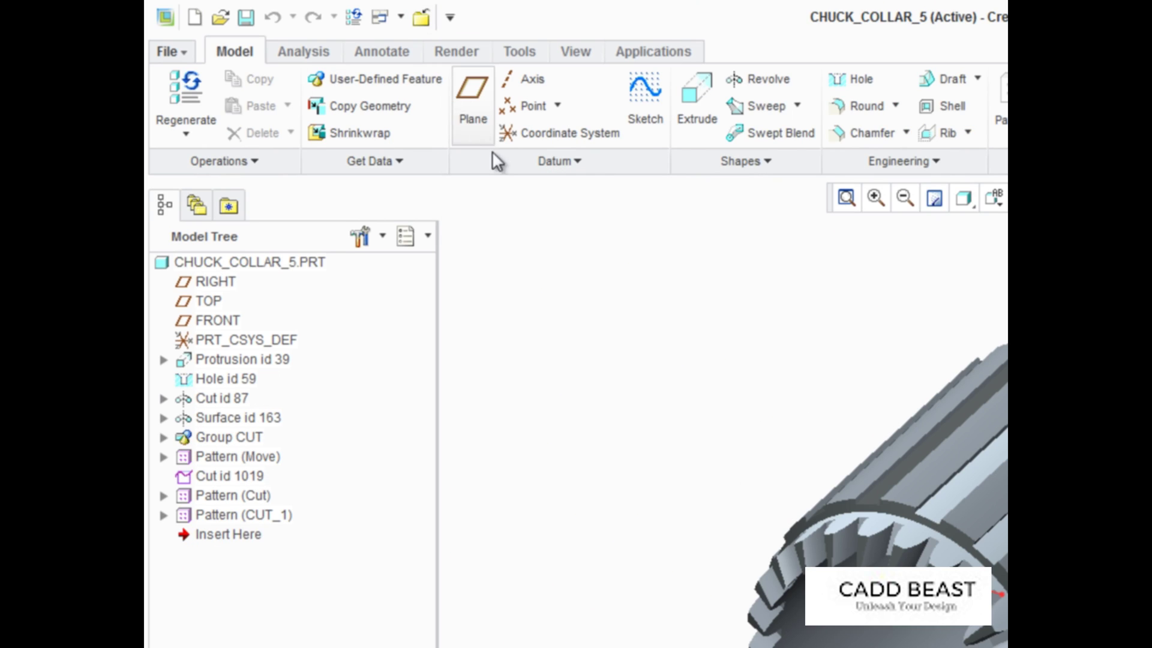
left_click(580, 51)
left_click(720, 132)
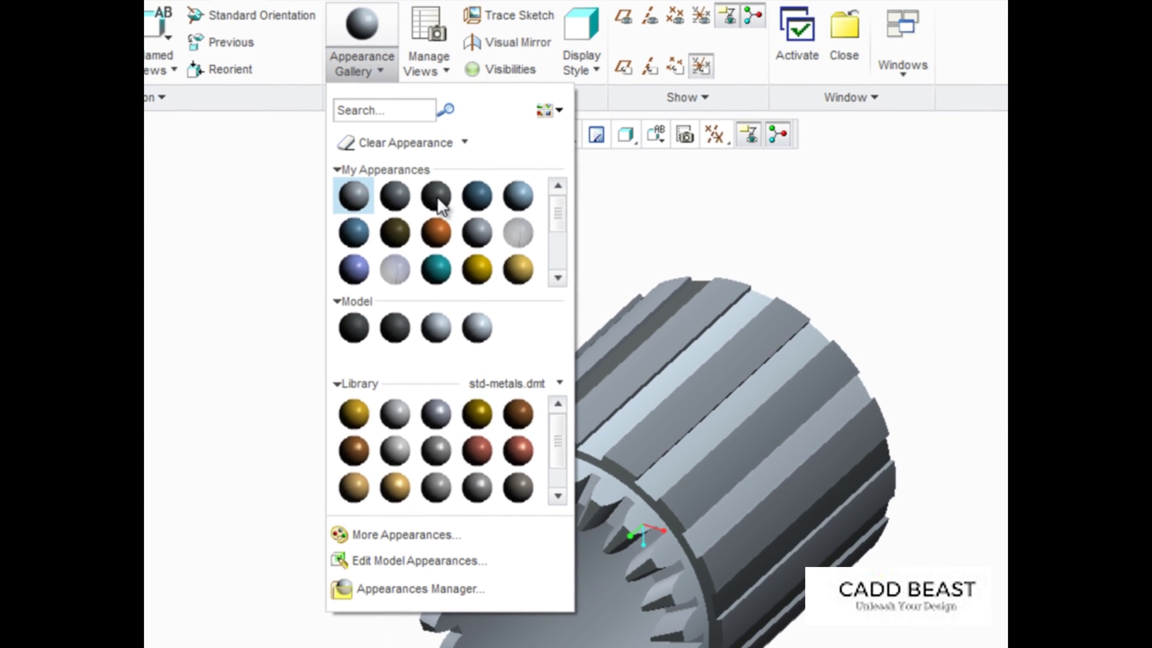
left_click(437, 198)
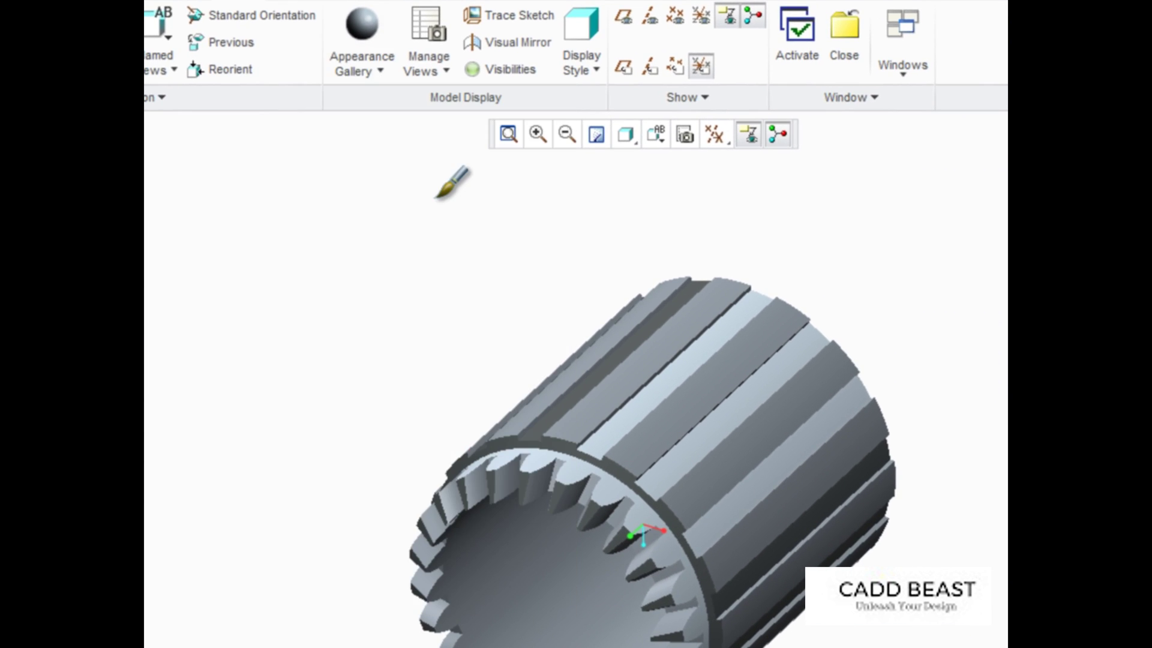
Step: Paint three collar rib faces black and return to the gearbox assembly window
left_click(624, 420, "ctrl")
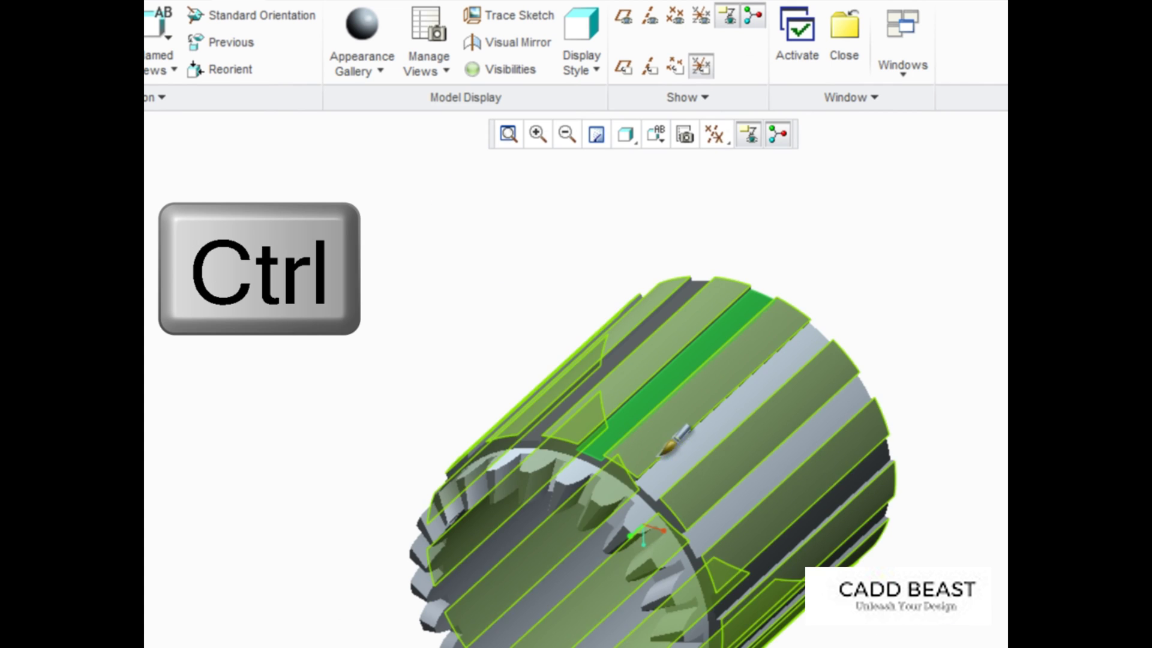
left_click(689, 457, "ctrl")
left_click(729, 517, "ctrl")
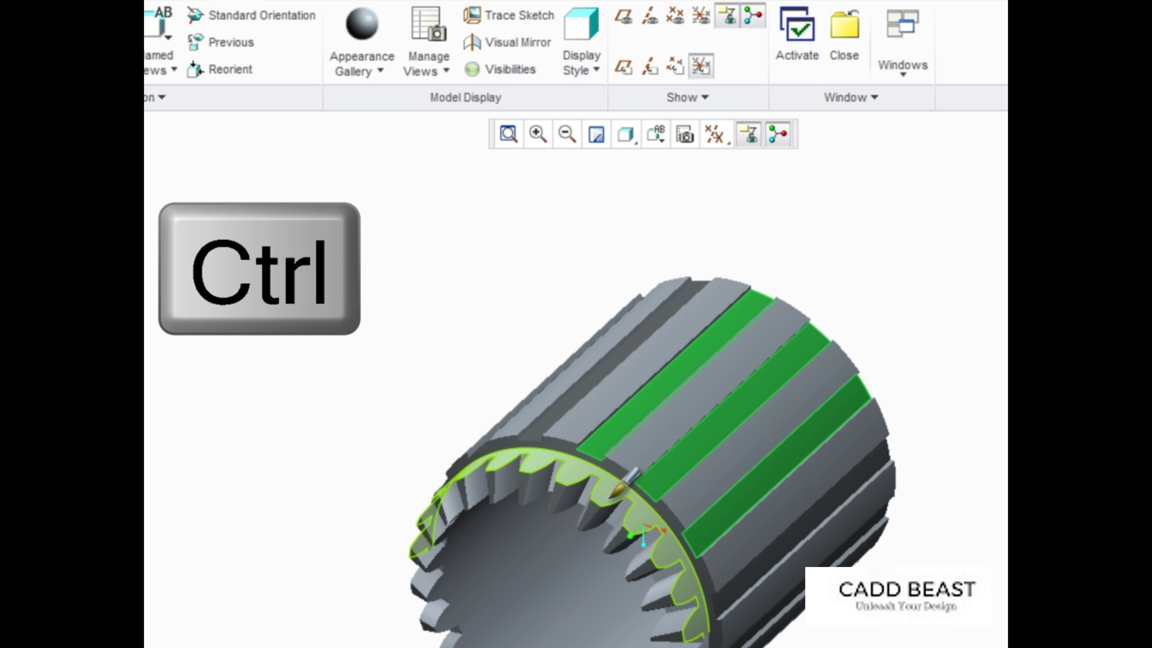
left_click(450, 355)
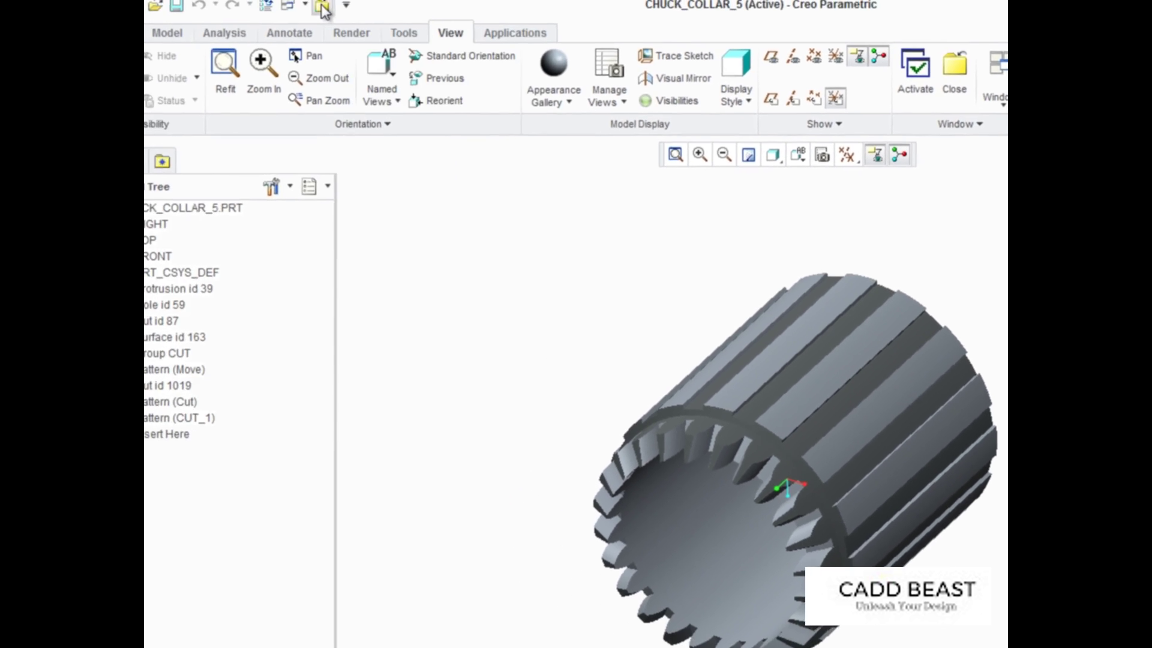
left_click(357, 12)
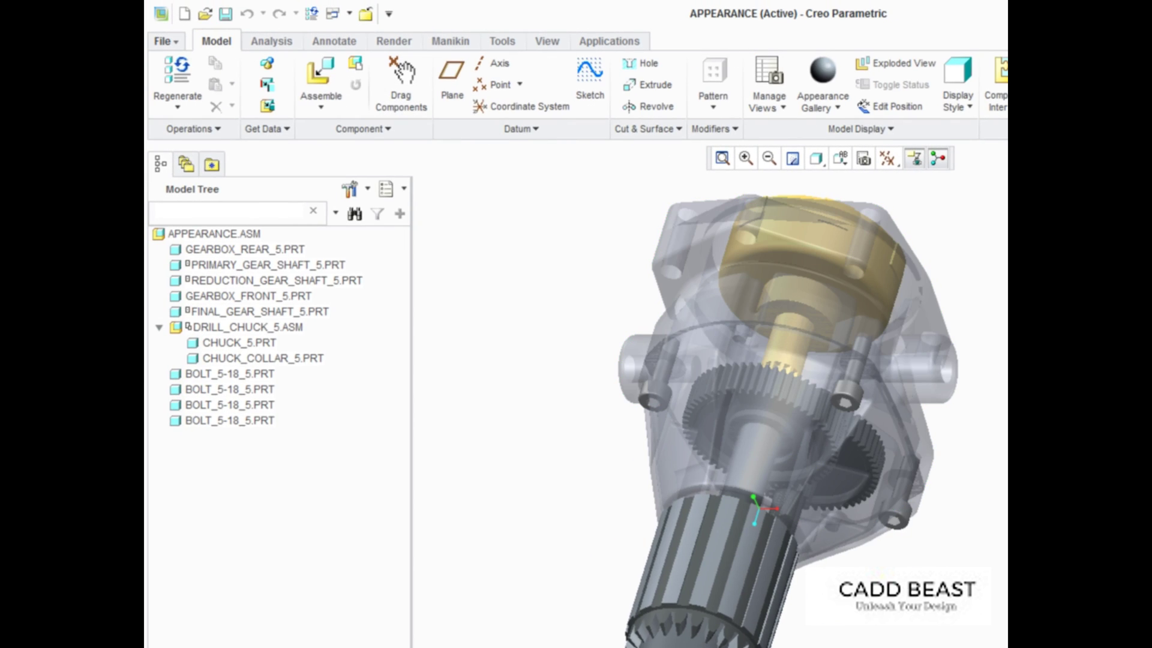